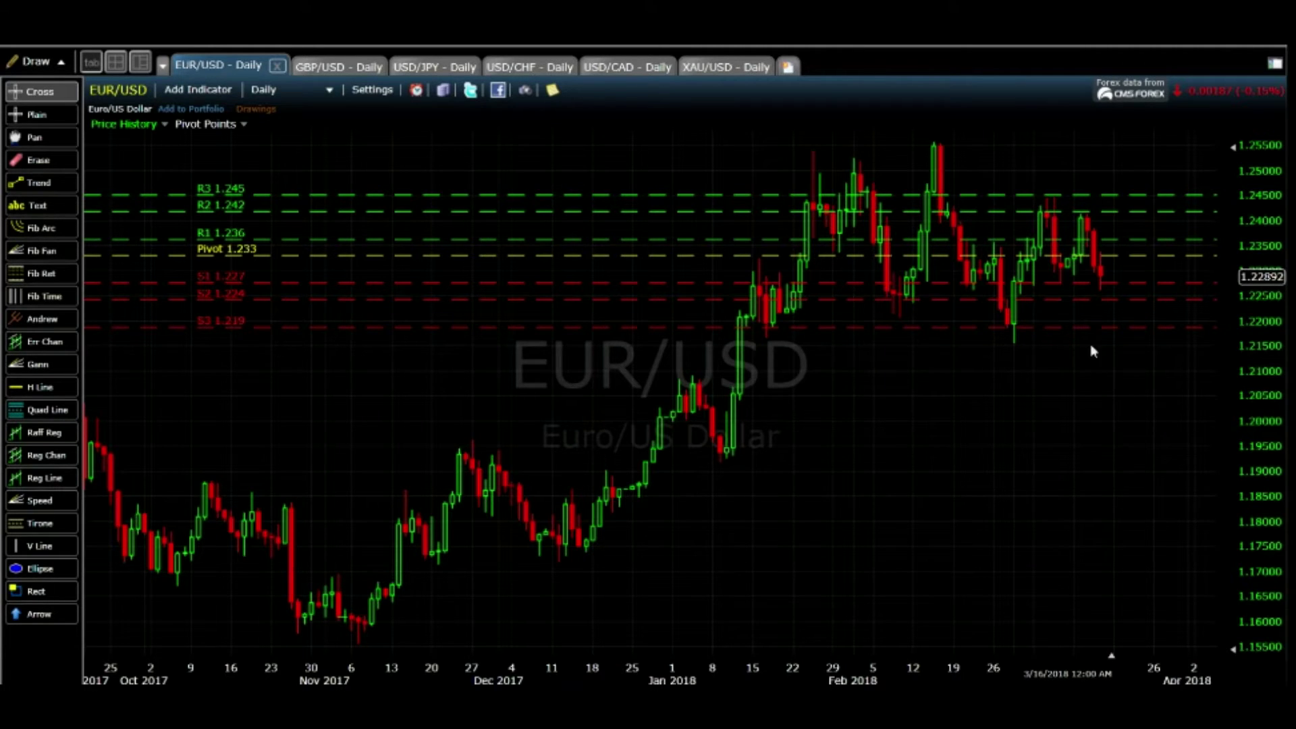
Change the EUR/USD chart's timeframe to Weekly and examine the recent candles against the pivot levels.
click(1128, 357)
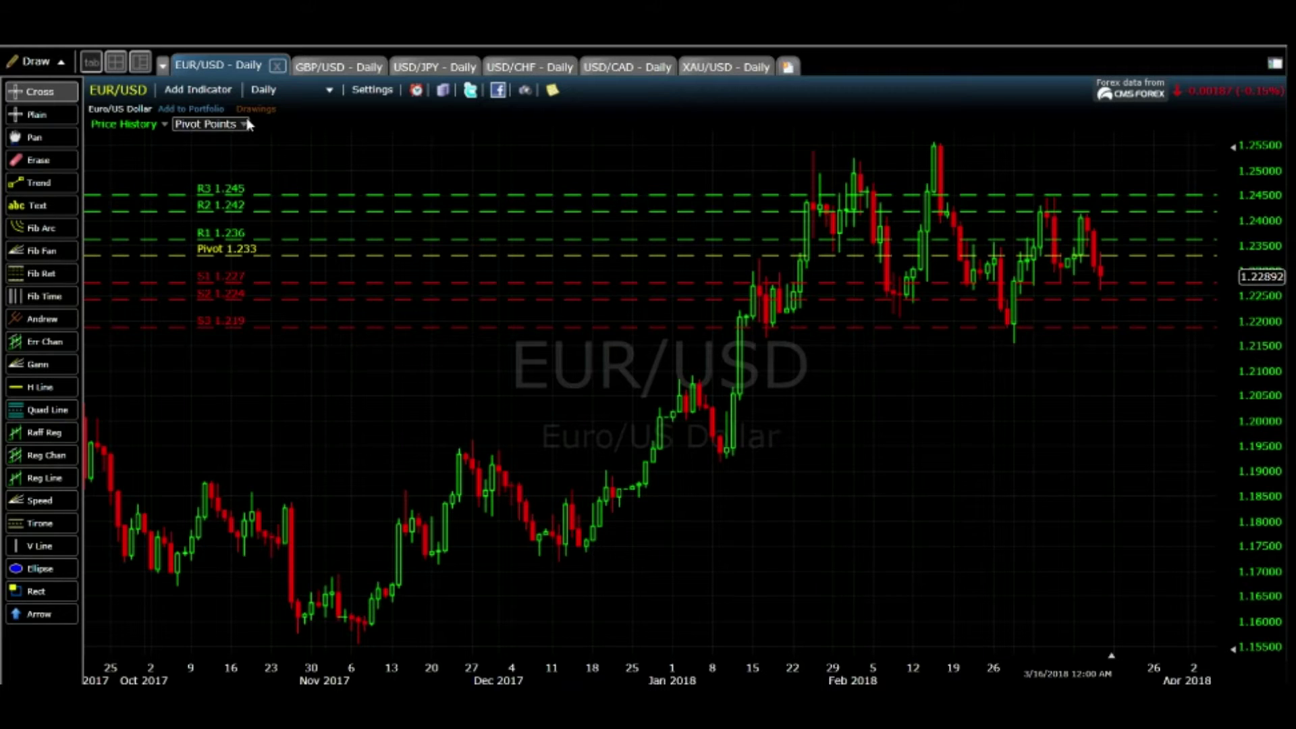
click(293, 98)
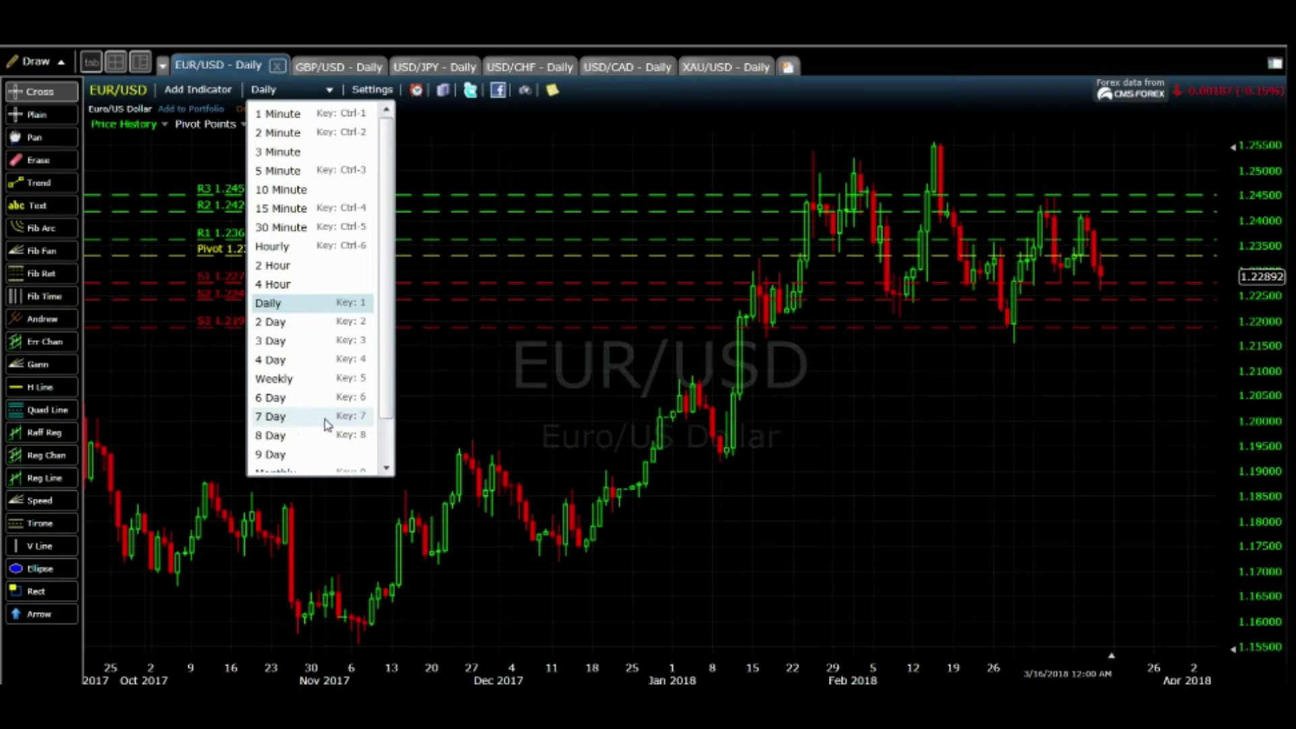
scroll(390, 456, down, 1)
scroll(390, 455, down, 1)
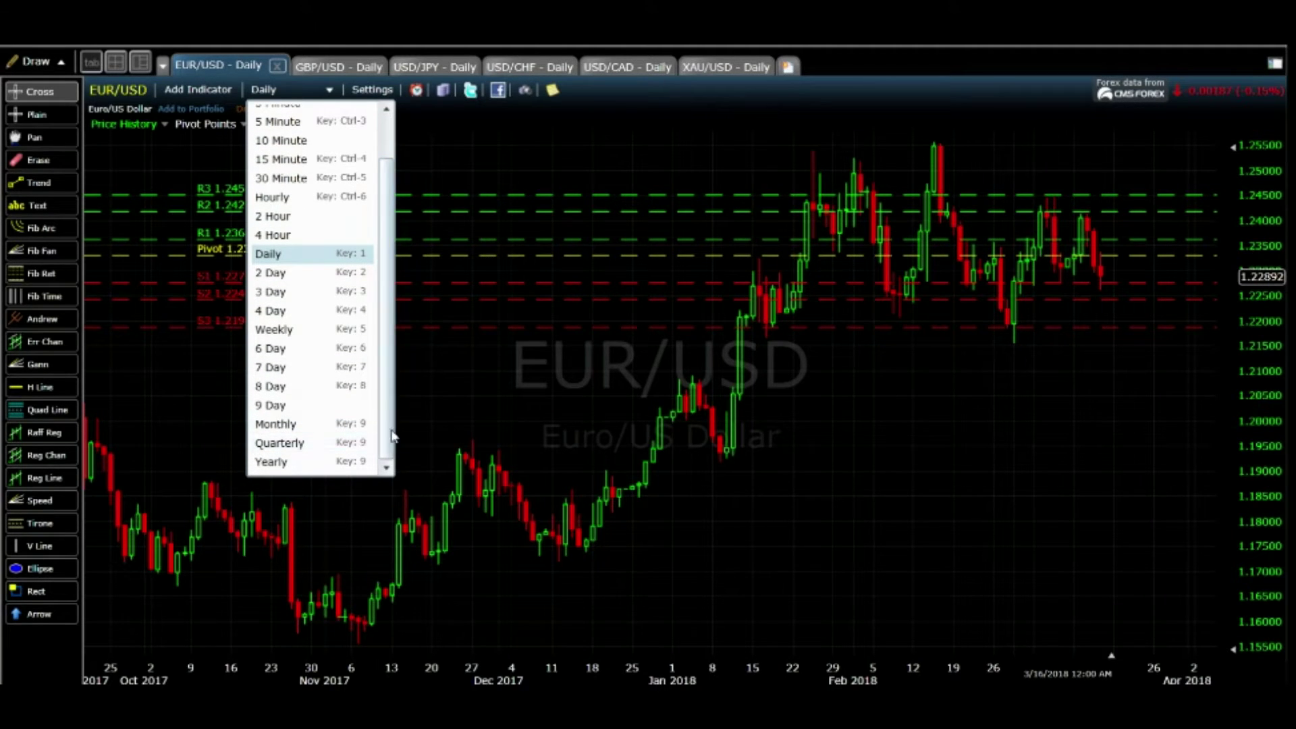
click(310, 330)
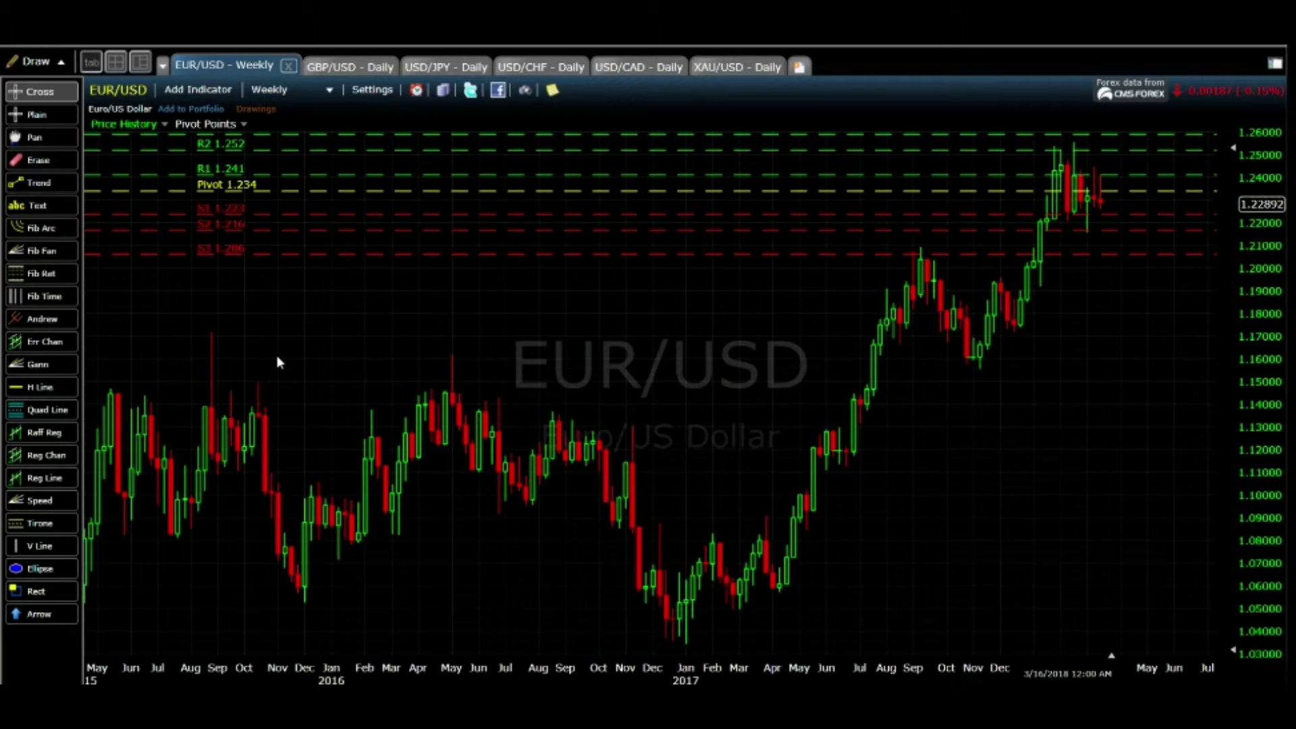
scroll(1076, 426, up, 3)
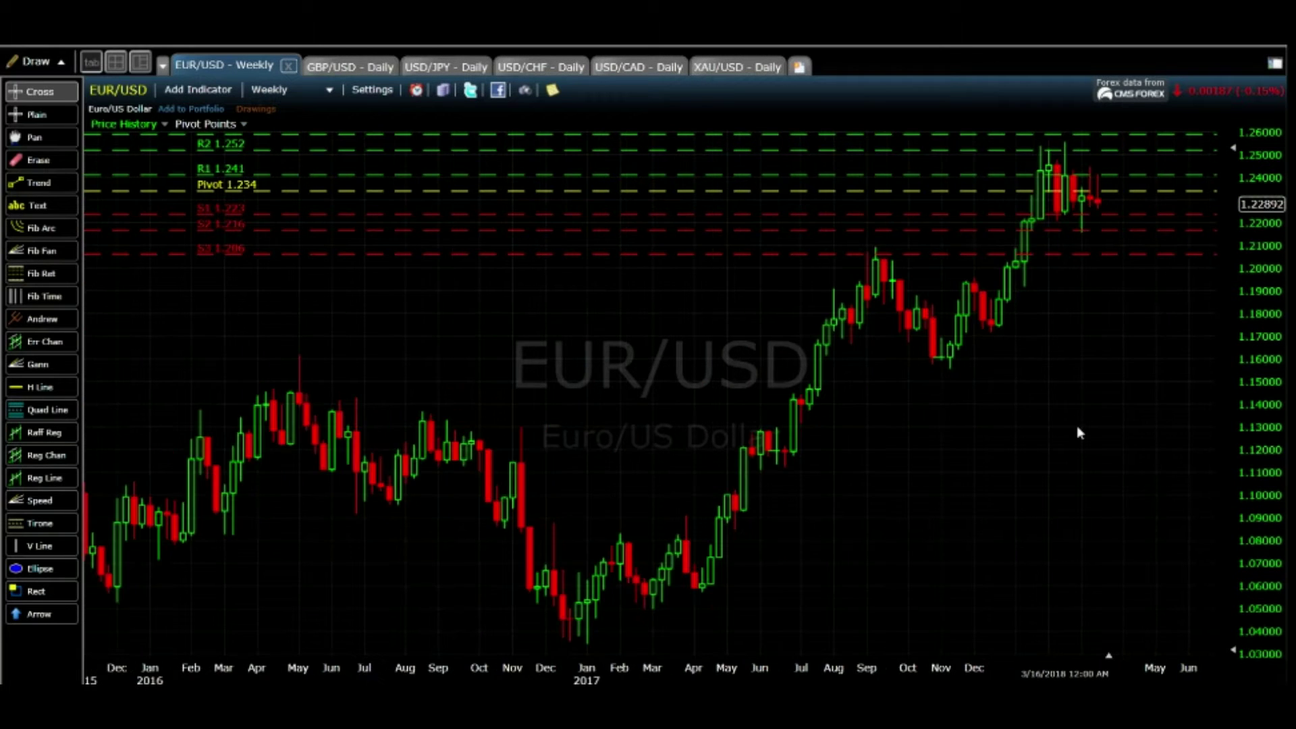
scroll(1076, 428, up, 2)
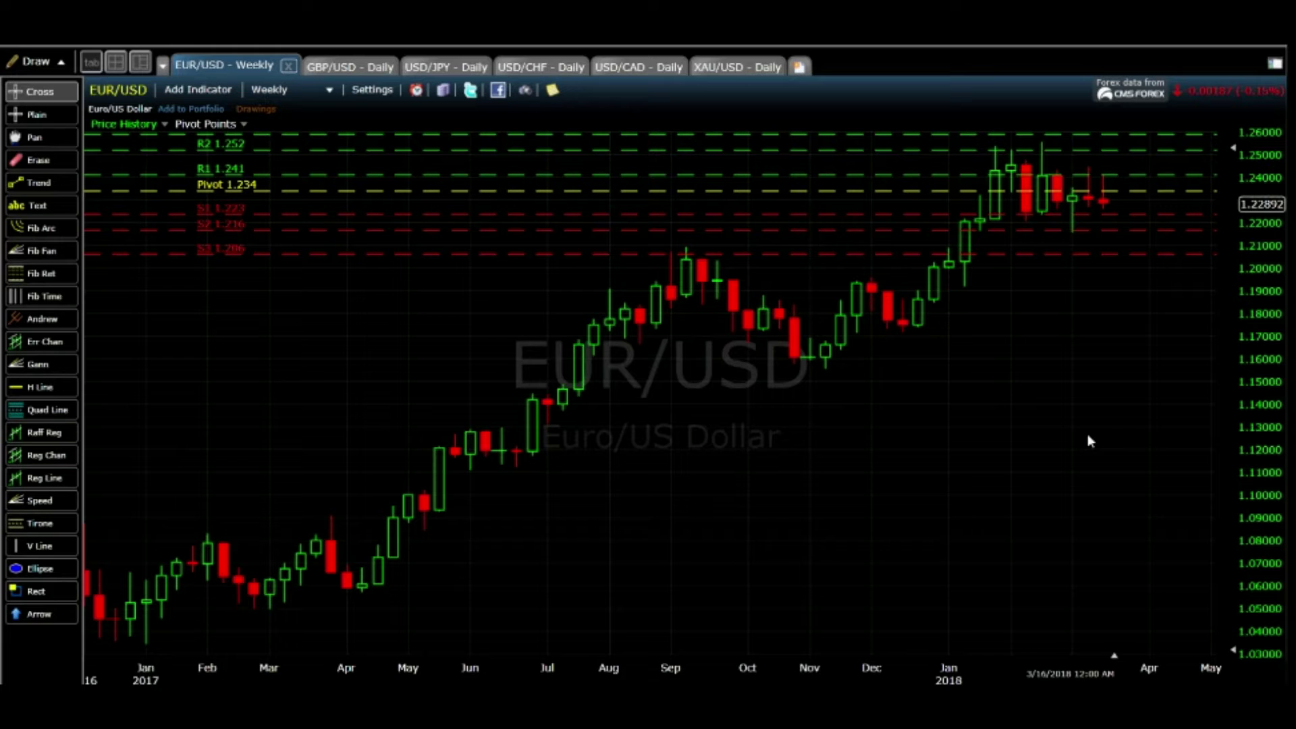
Bring up the GBP/USD chart, review its daily candles against the trend lines, and change its timeframe to Weekly.
click(354, 68)
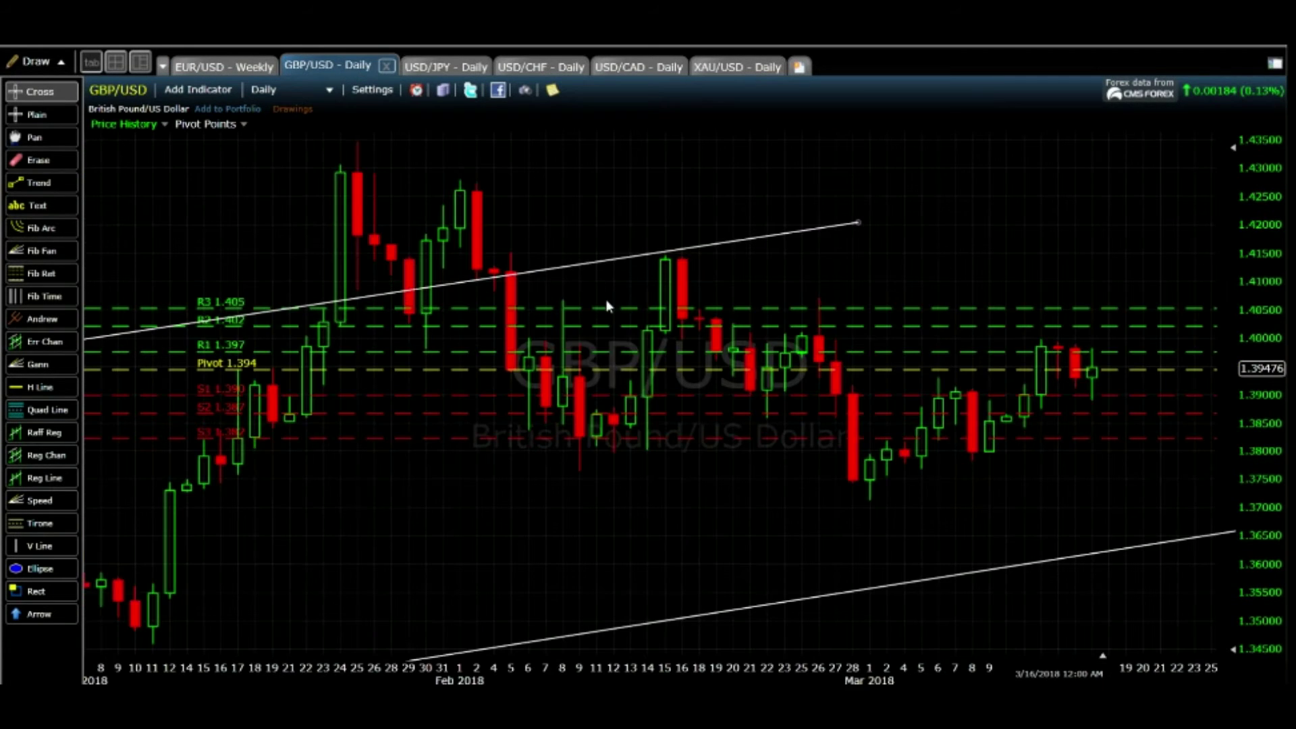
scroll(606, 302, down, 5)
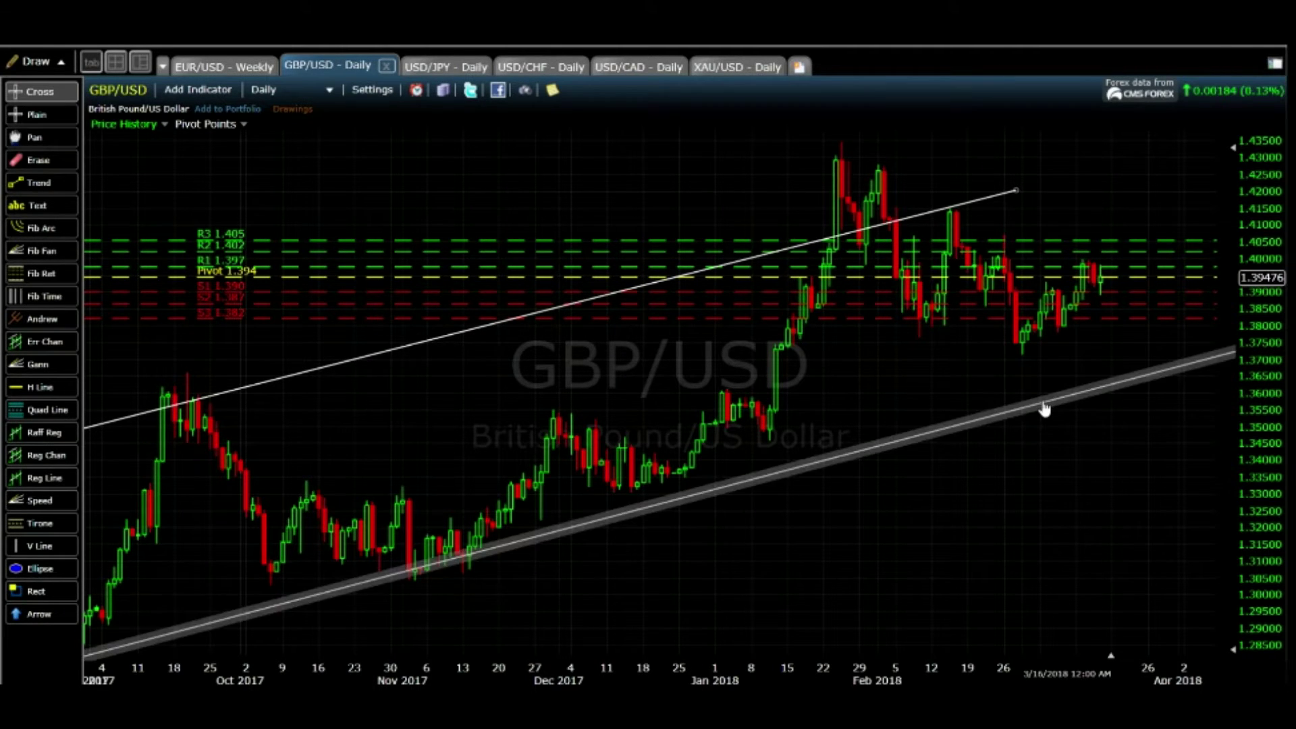
scroll(1080, 405, up, 5)
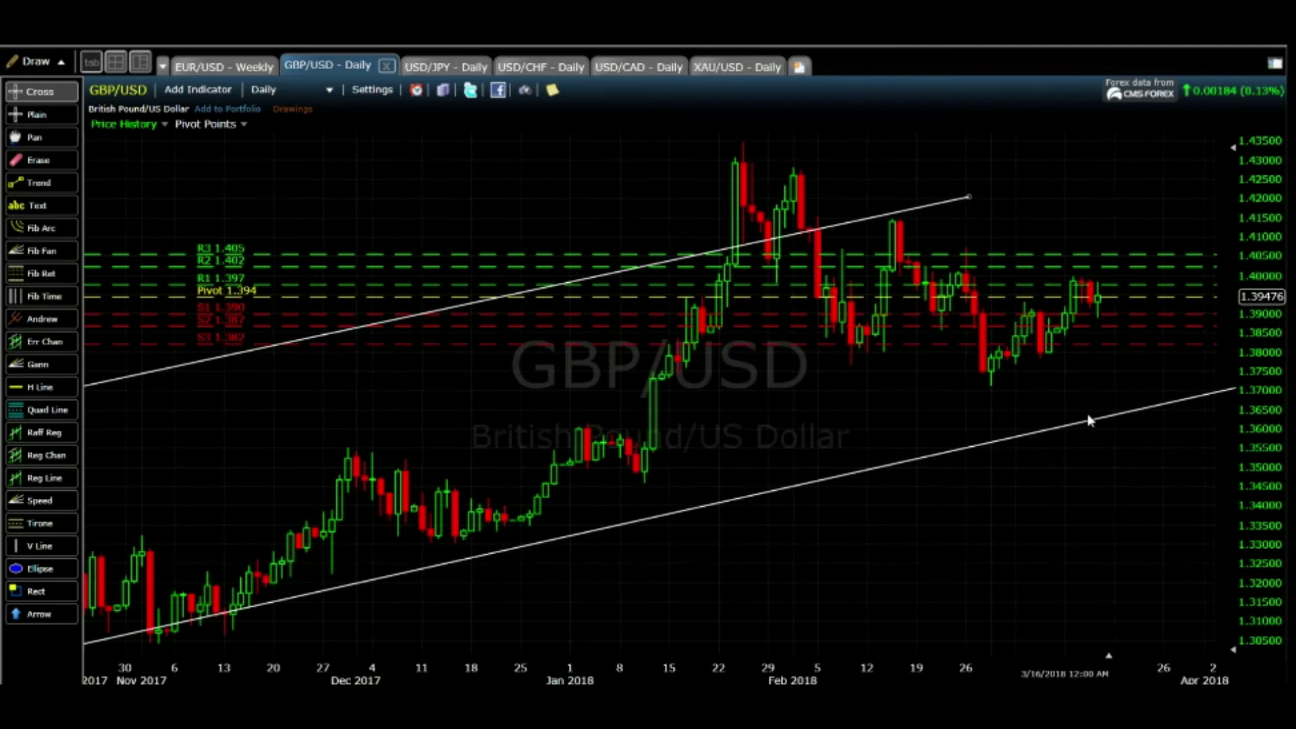
scroll(1078, 403, up, 2)
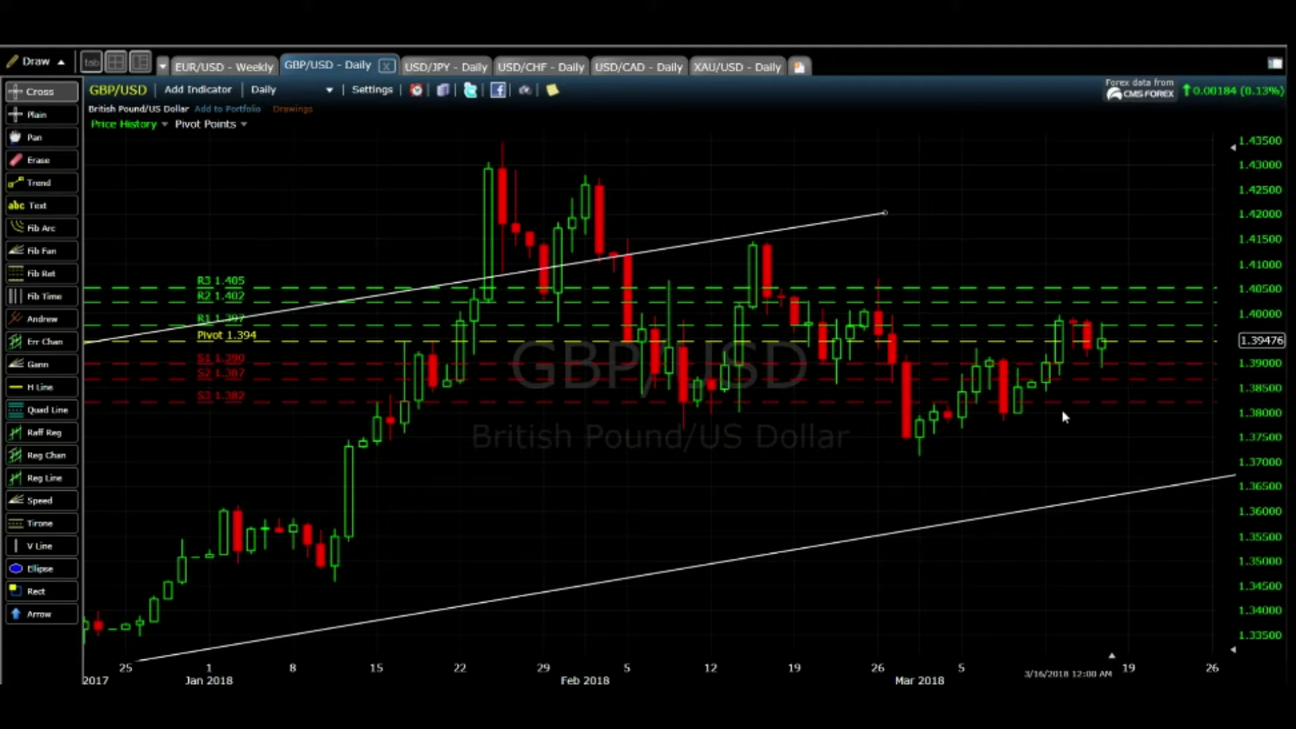
click(1125, 330)
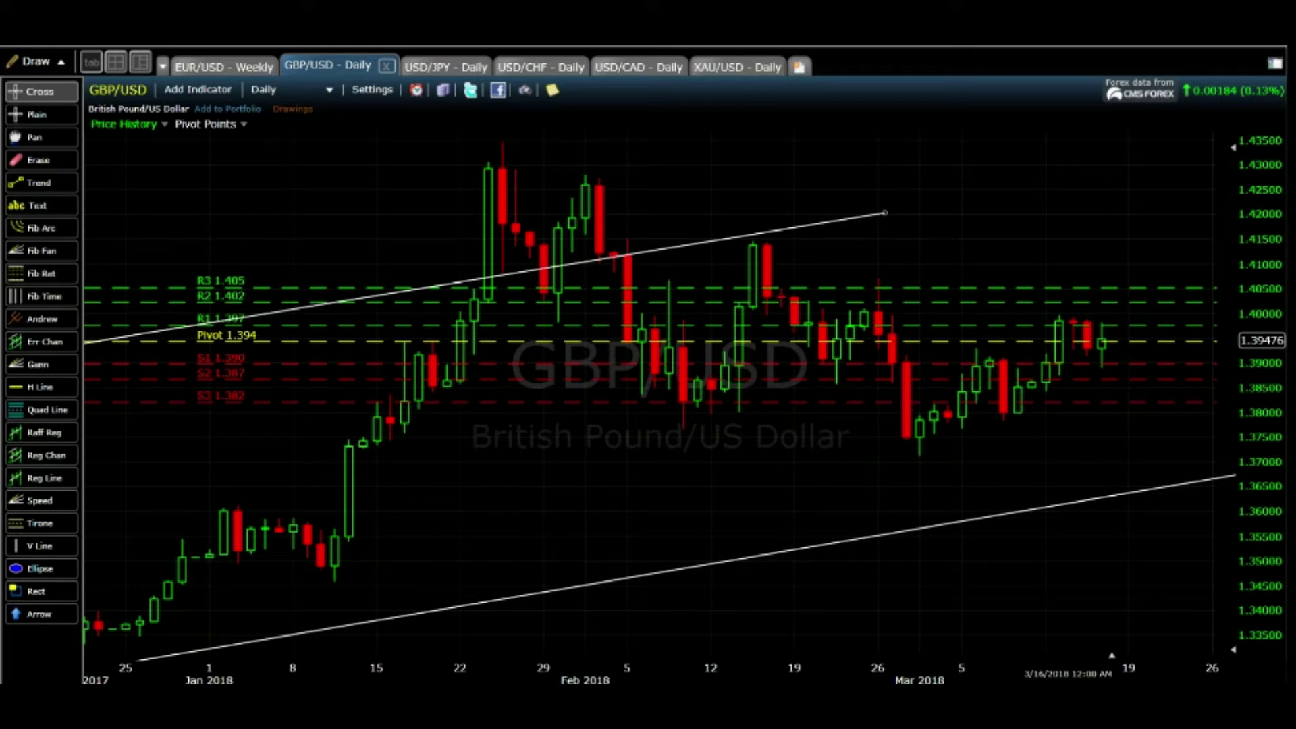
click(309, 93)
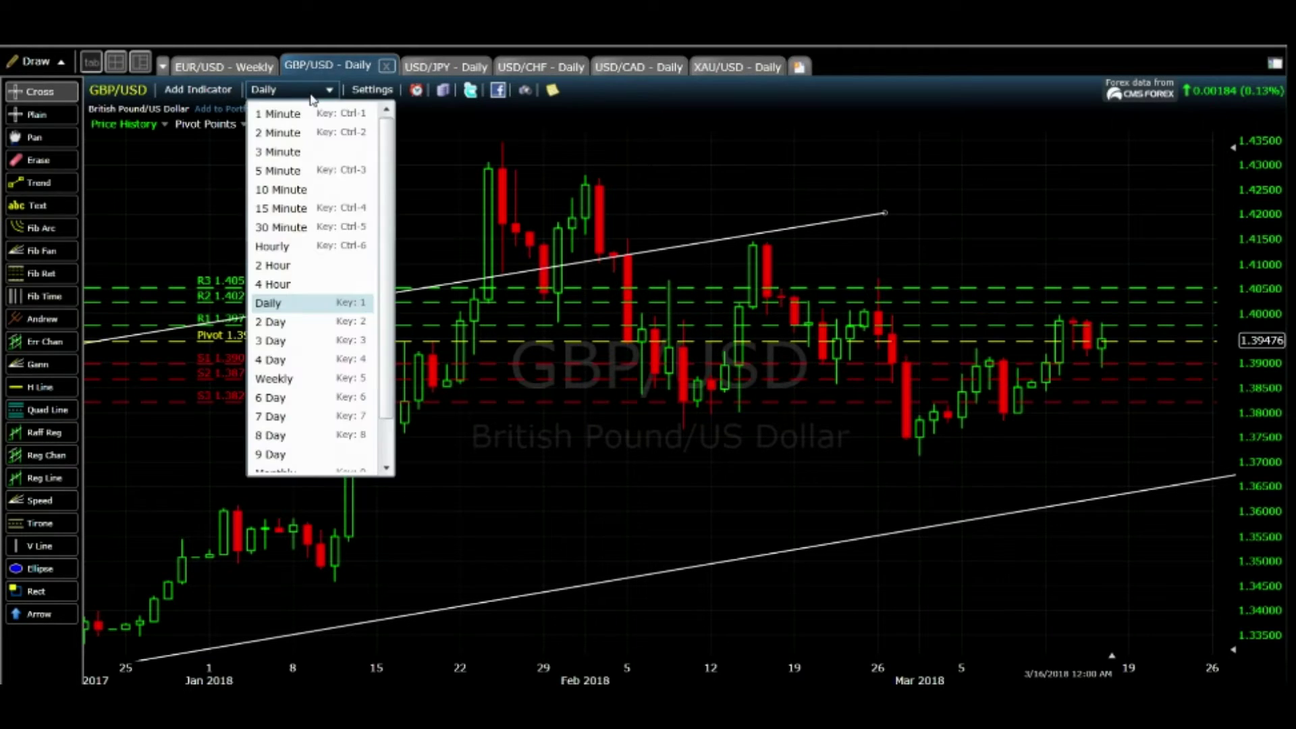
click(274, 379)
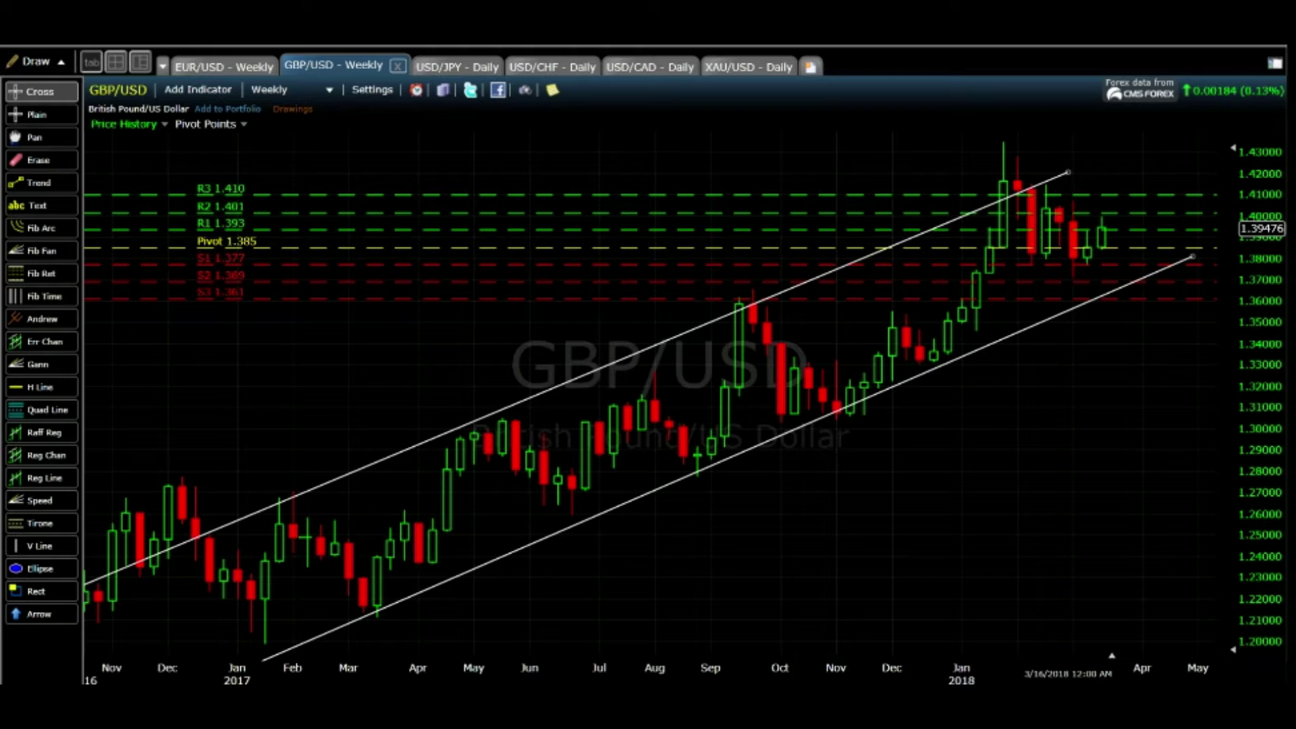
Bring up the USD/JPY chart and change its timeframe to Weekly.
click(441, 70)
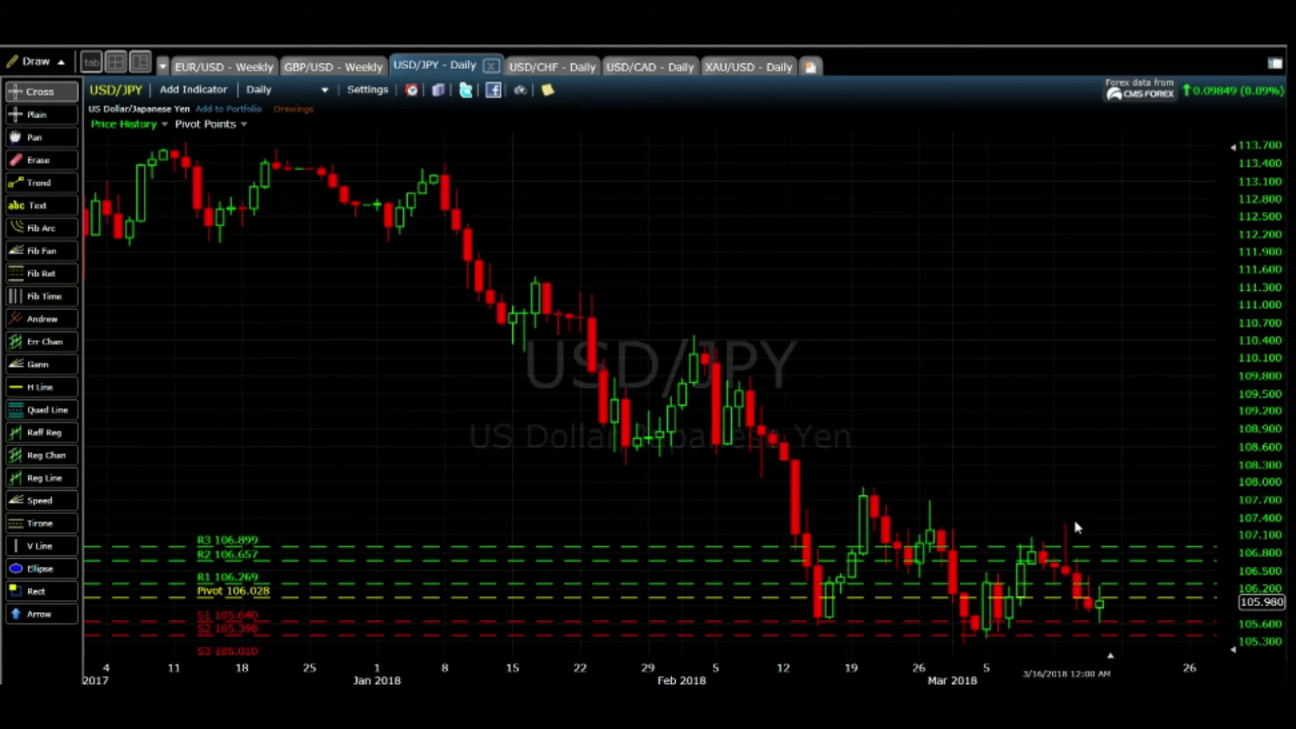
click(1140, 634)
click(279, 93)
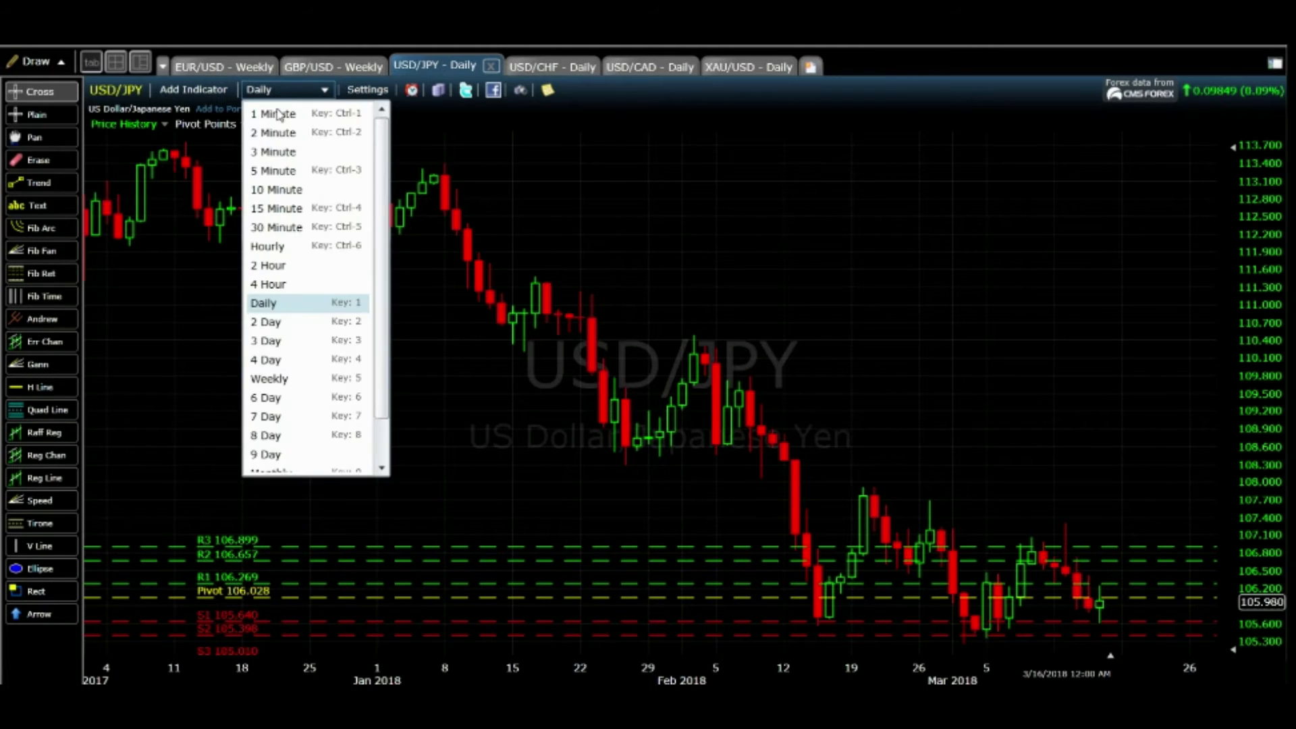
click(285, 379)
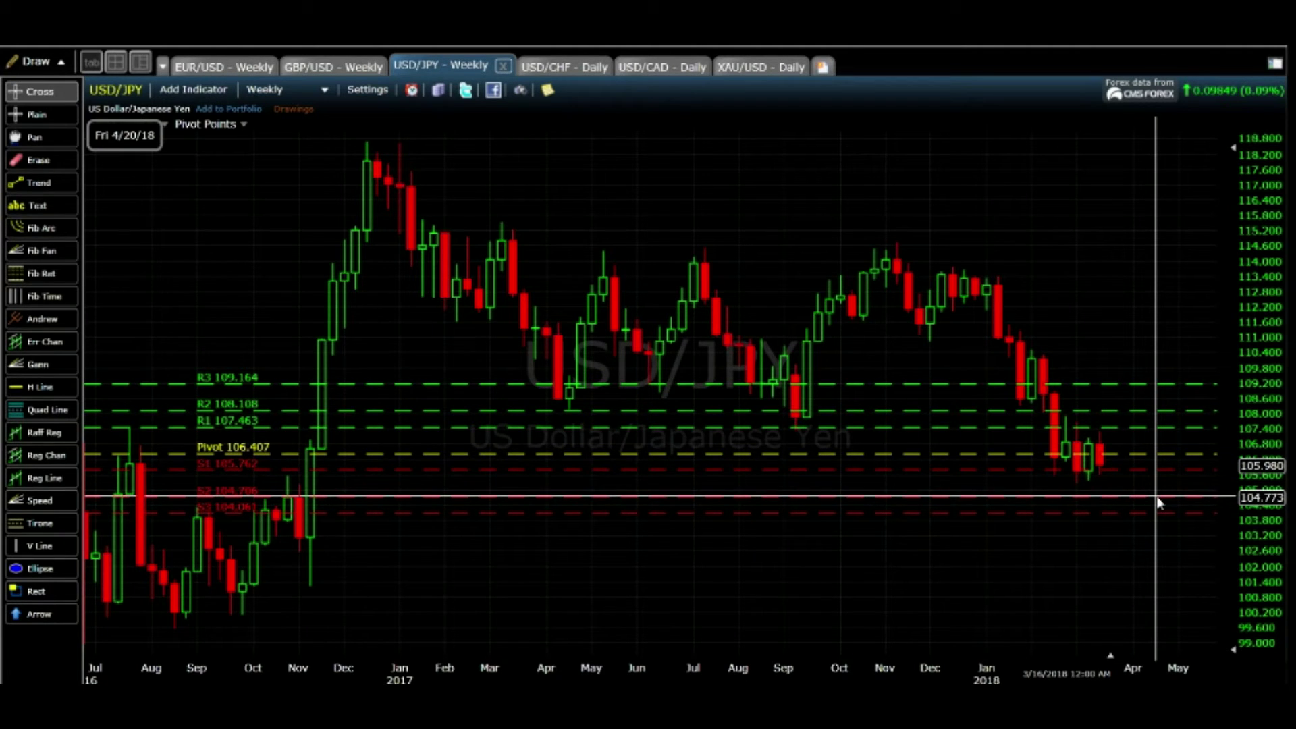
Bring up the USD/CHF chart, change its timeframe to Weekly, and check the latest candles.
click(563, 67)
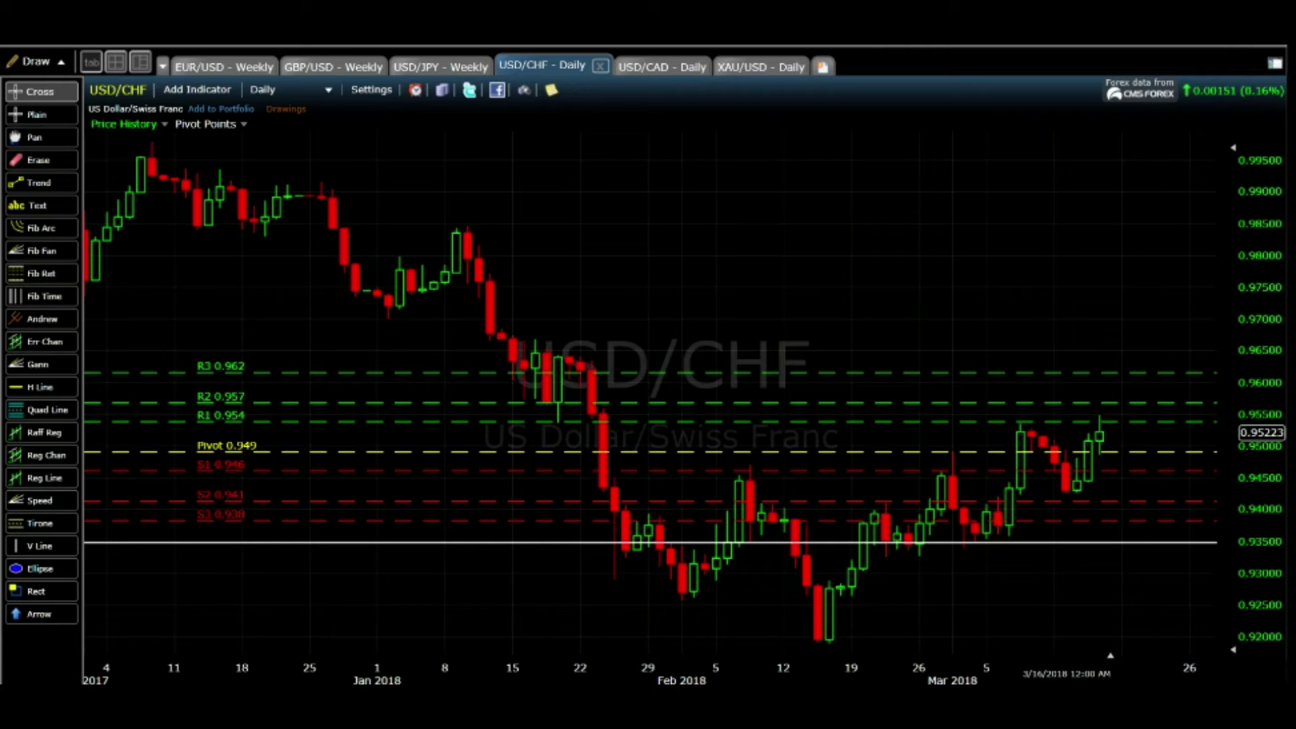
click(313, 94)
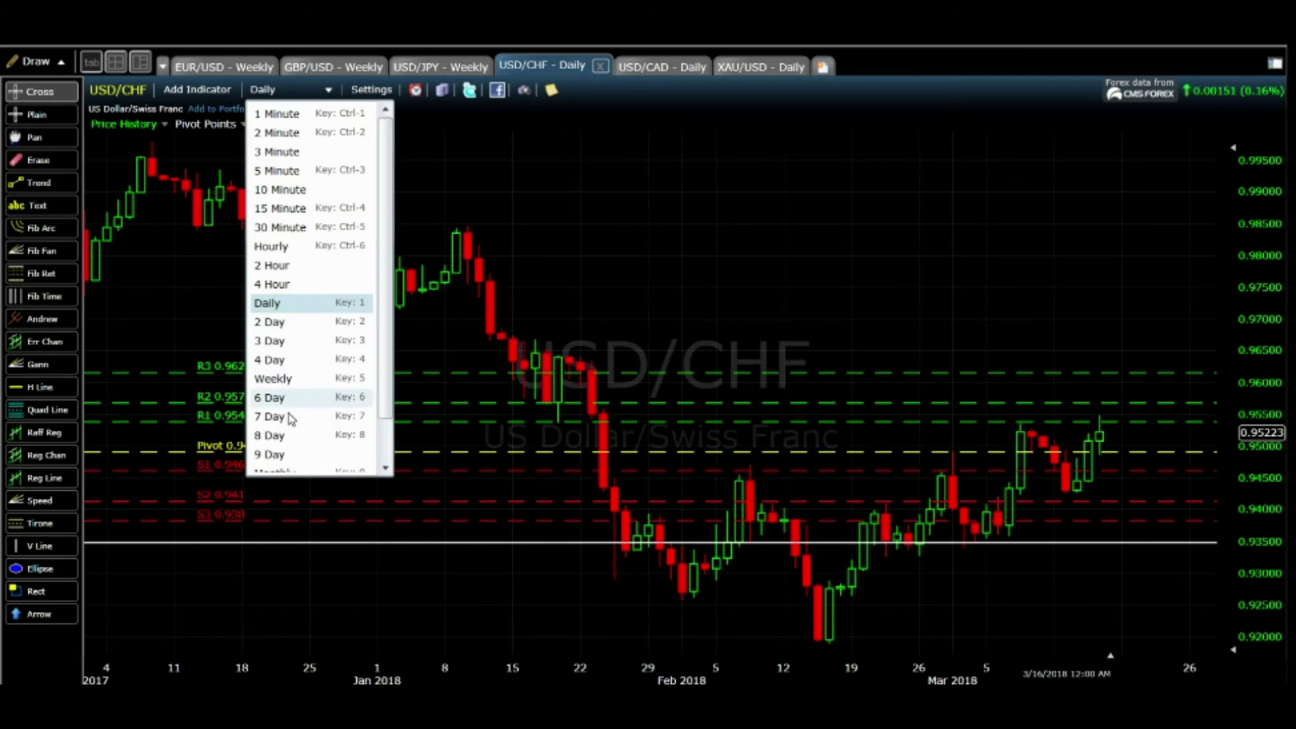
click(287, 378)
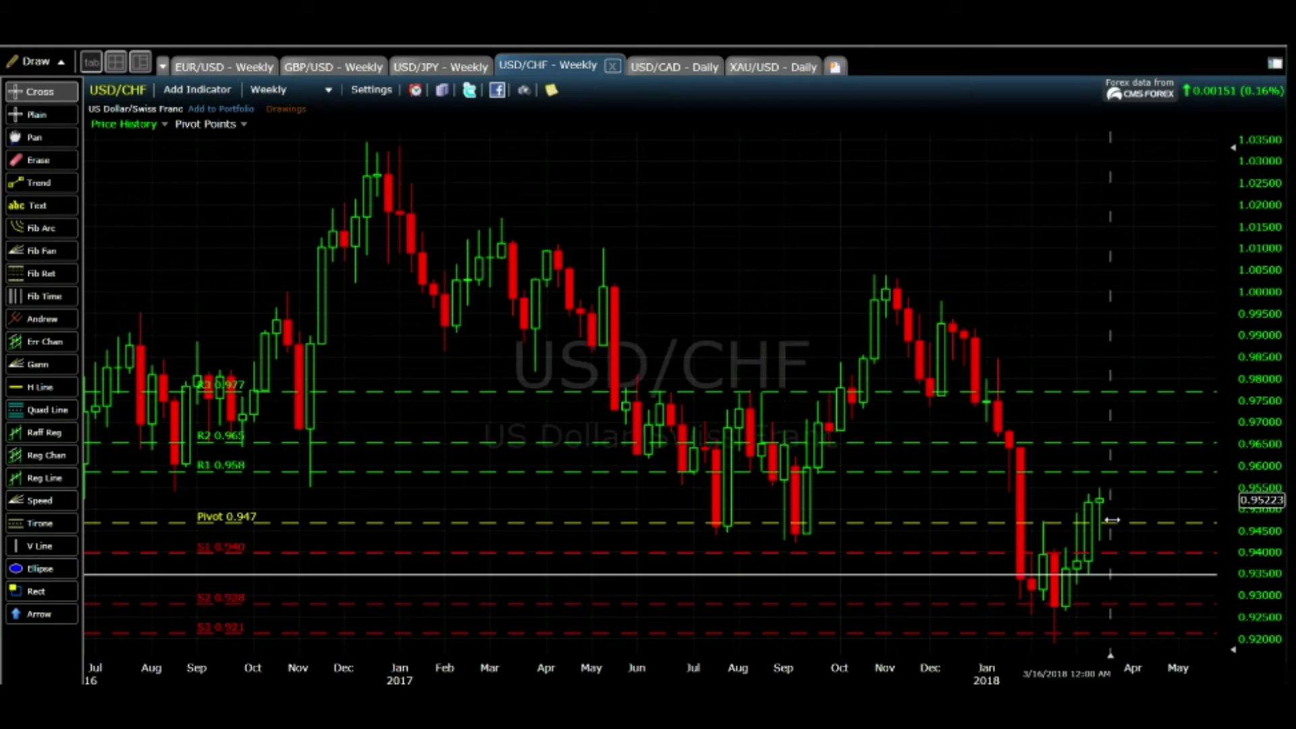
click(1108, 456)
Bring up the USD/CAD daily chart and inspect the mid-March 2018 swing low with the crosshair.
click(696, 67)
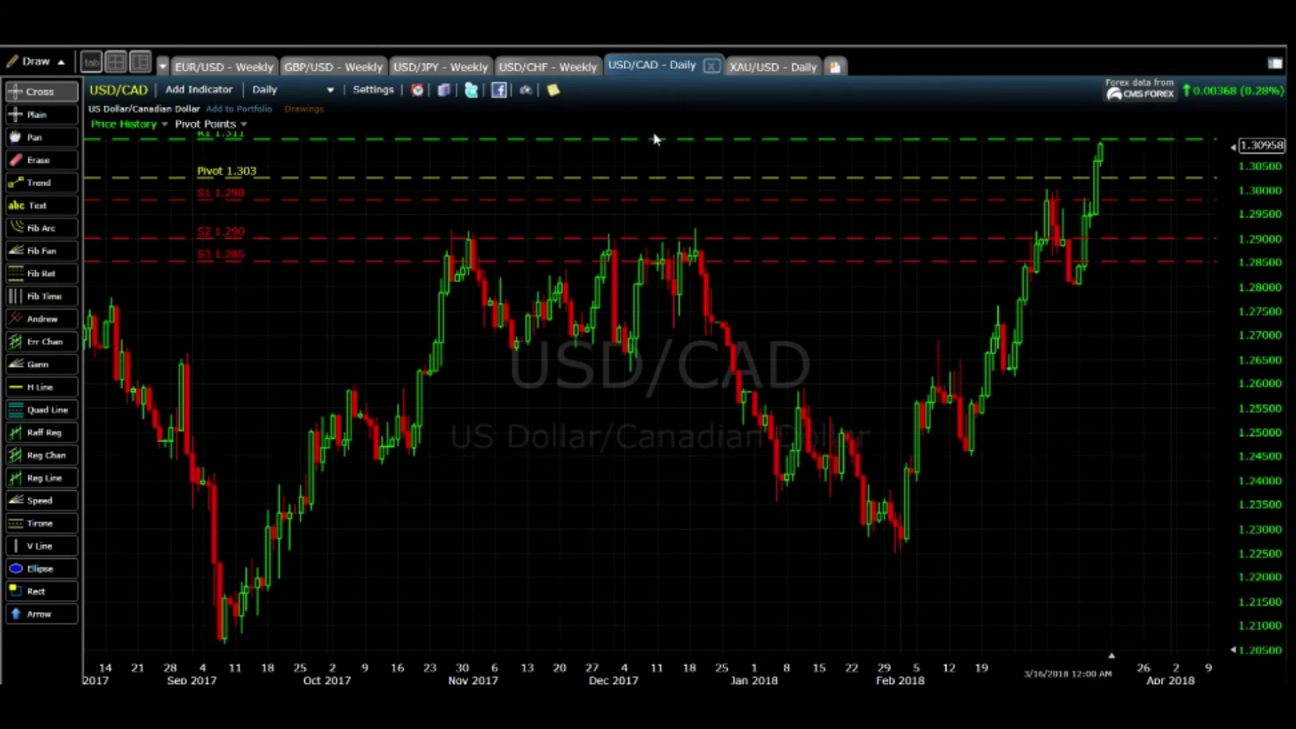
scroll(912, 281, down, 3)
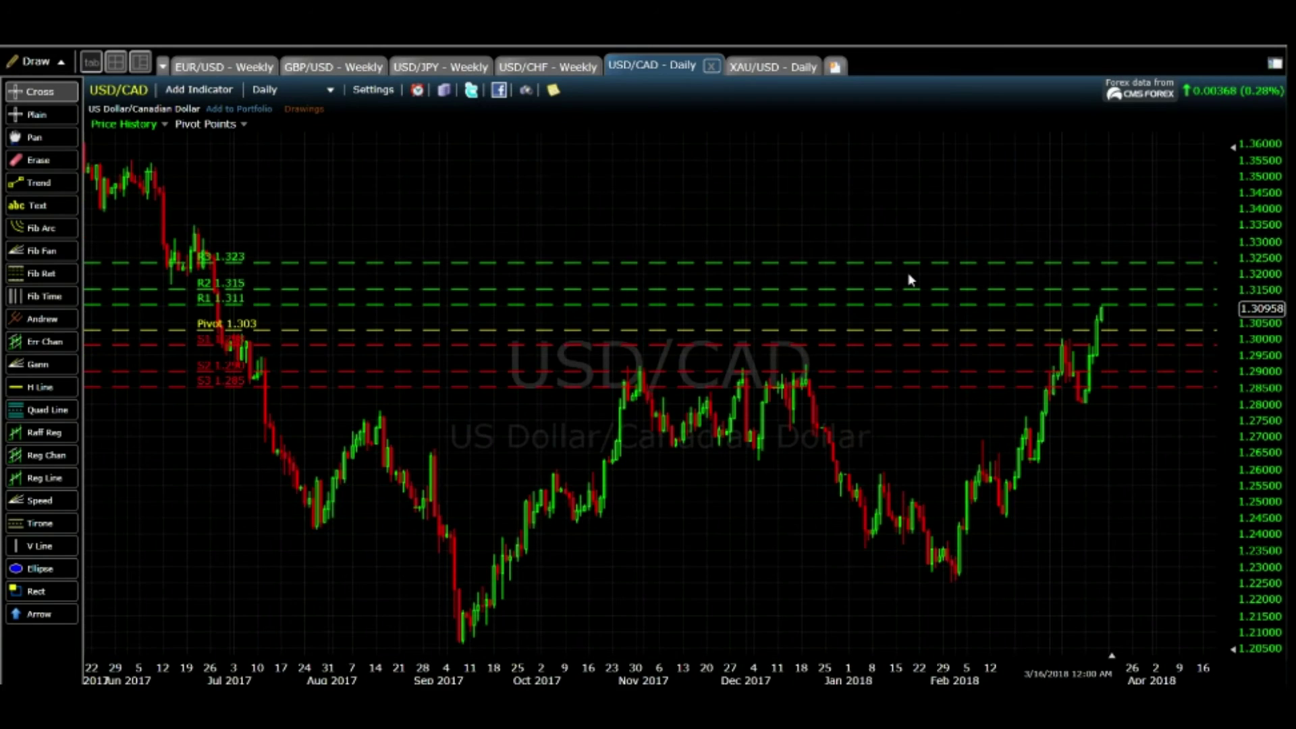
scroll(910, 281, up, 1)
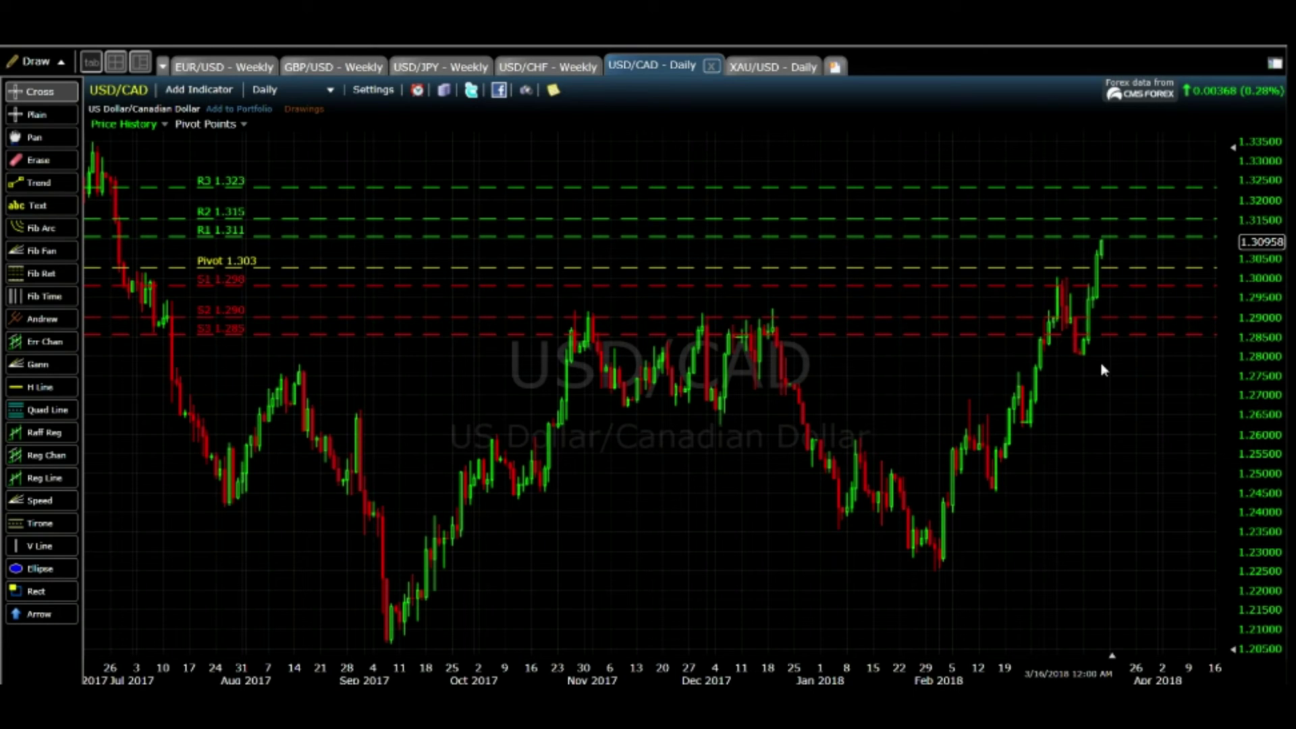
drag(1106, 364, 1075, 357)
mouse_move(1076, 353)
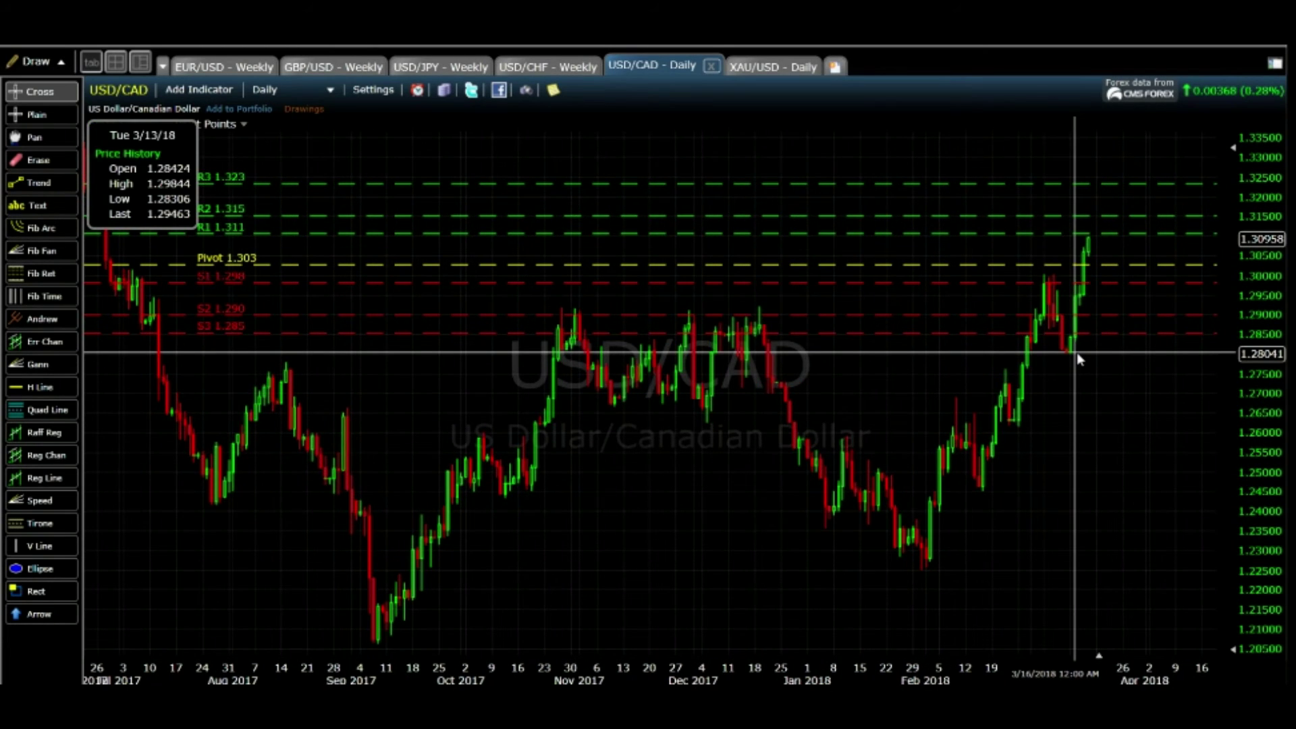
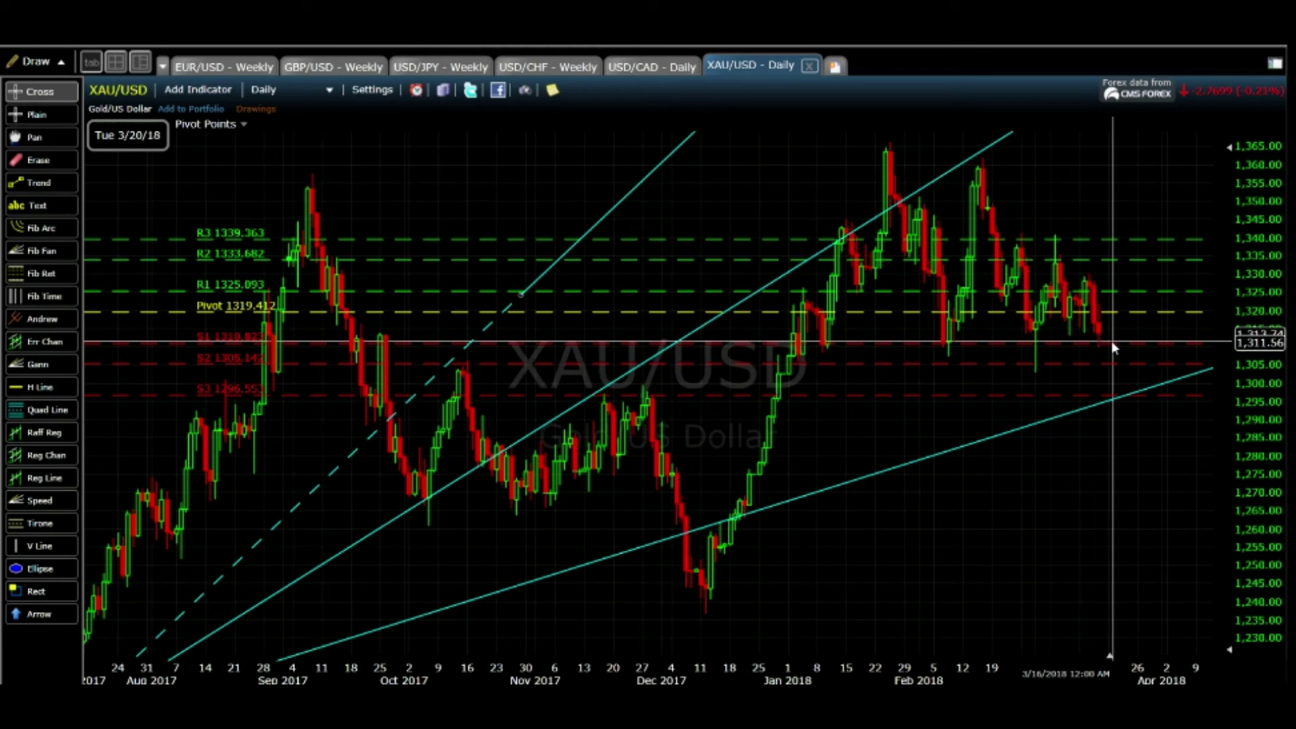
Check the latest XAU/USD daily price near S1, then change the chart's timeframe to Weekly and examine the 2017–2018 candles.
click(1112, 342)
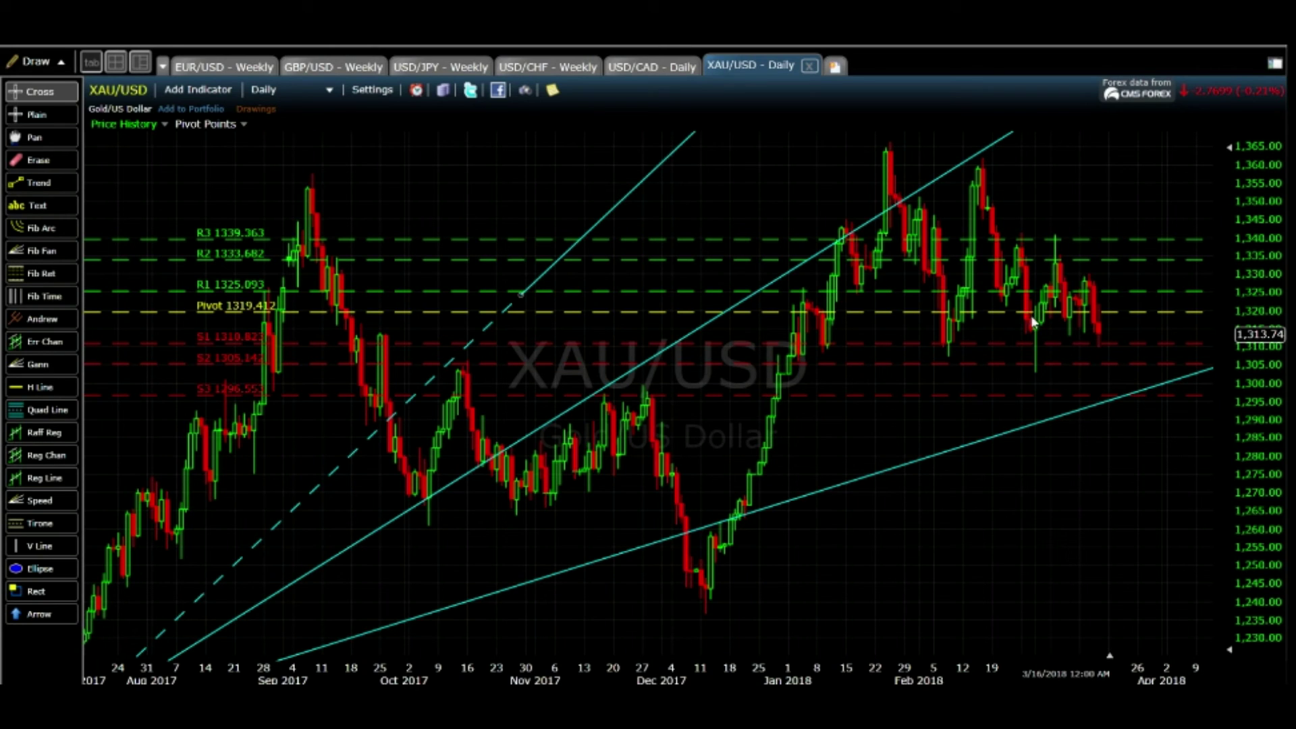
click(318, 93)
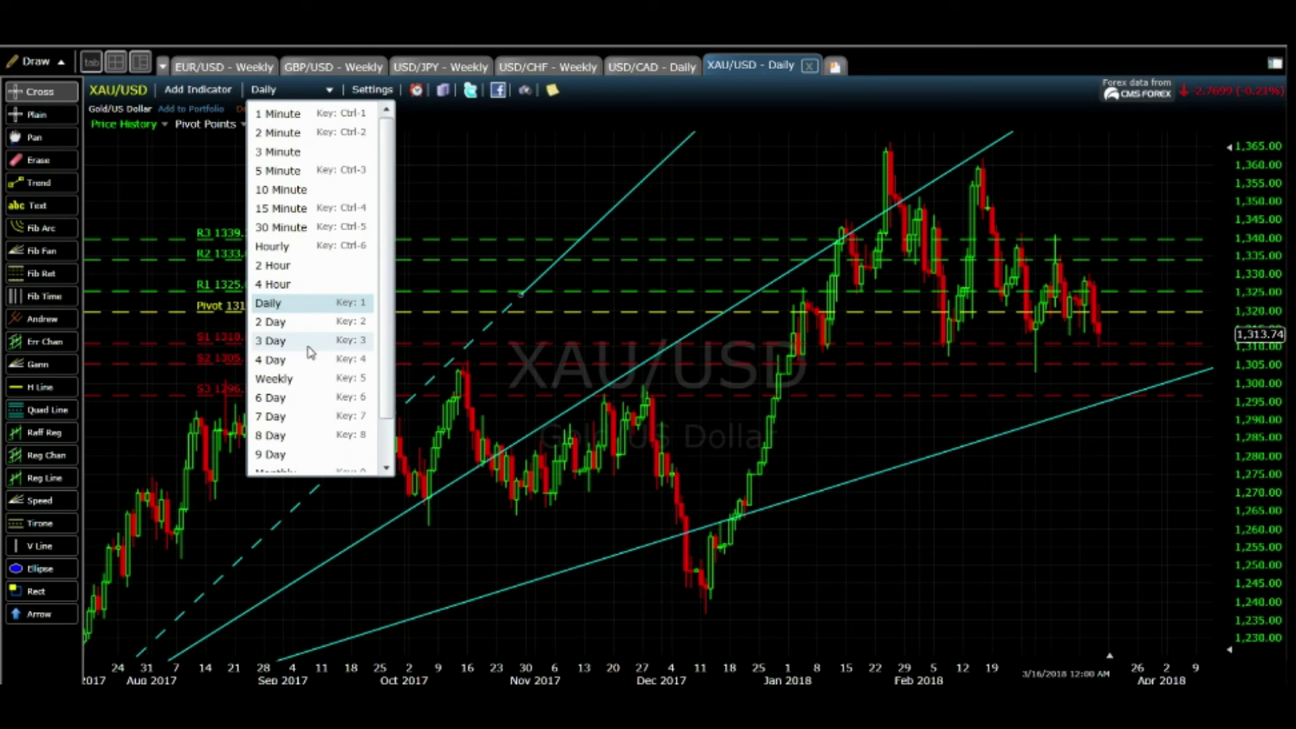
click(302, 380)
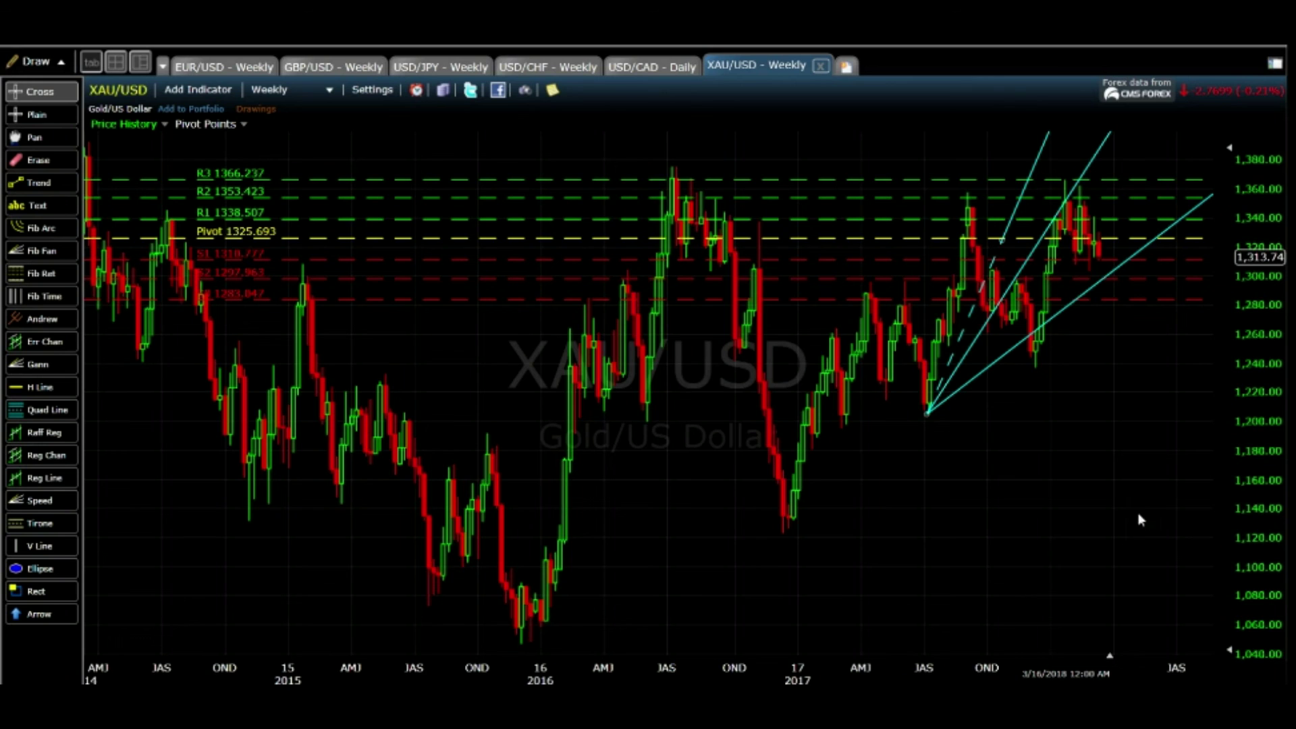
scroll(1122, 511, up, 2)
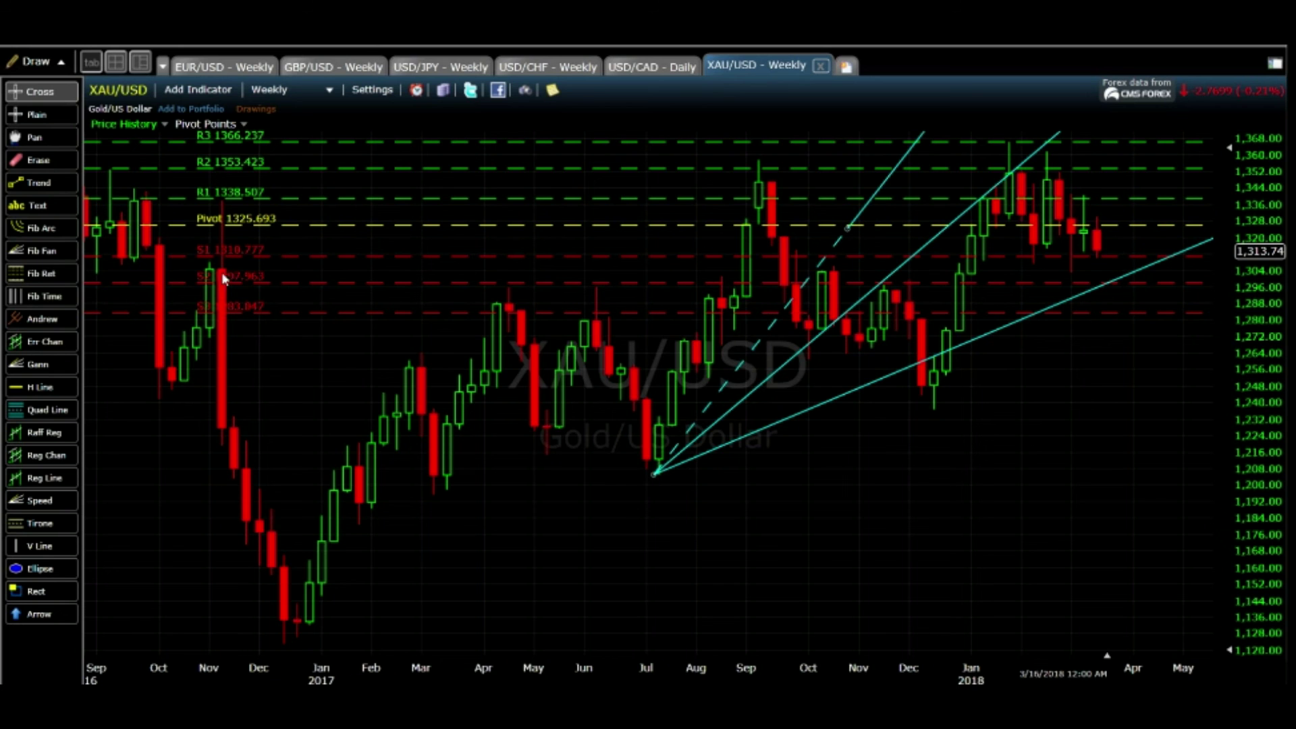
scroll(228, 289, up, 2)
scroll(229, 291, up, 1)
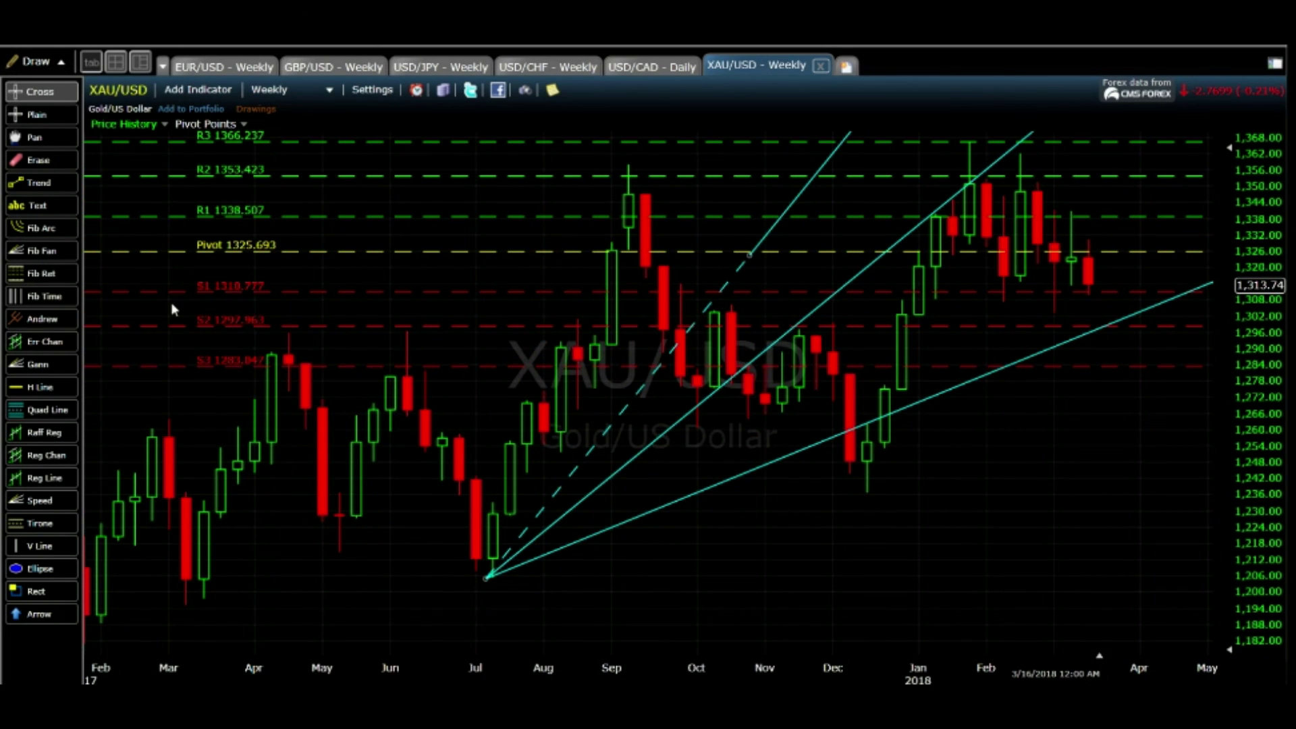